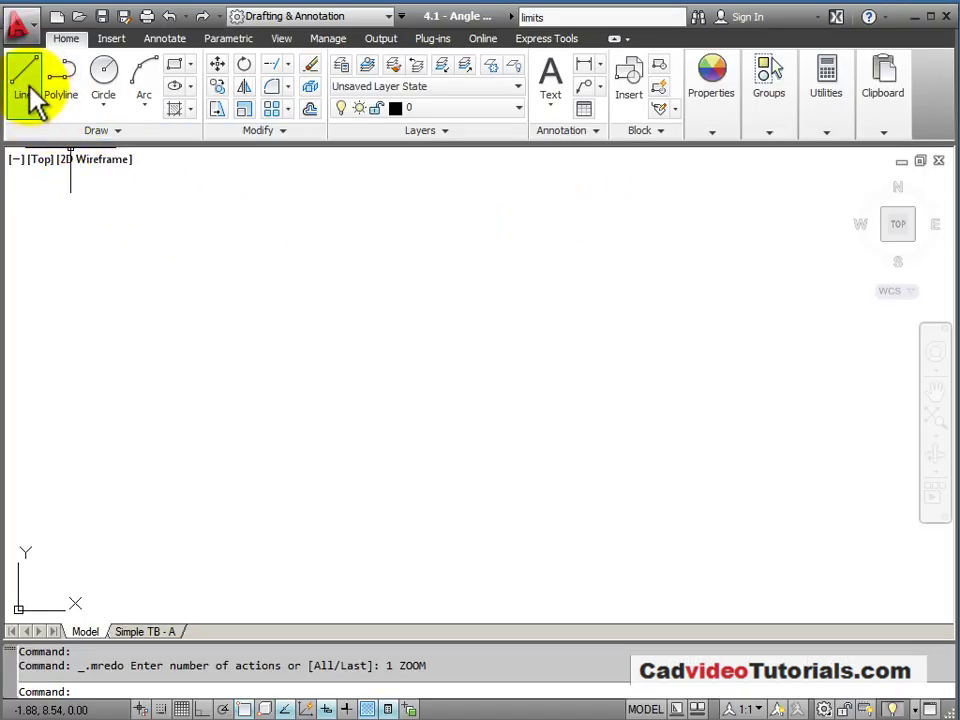
- Start a line at point 4,2 and turn on Ortho mode
{"action": "left_click", "coordinate": [24, 84]}
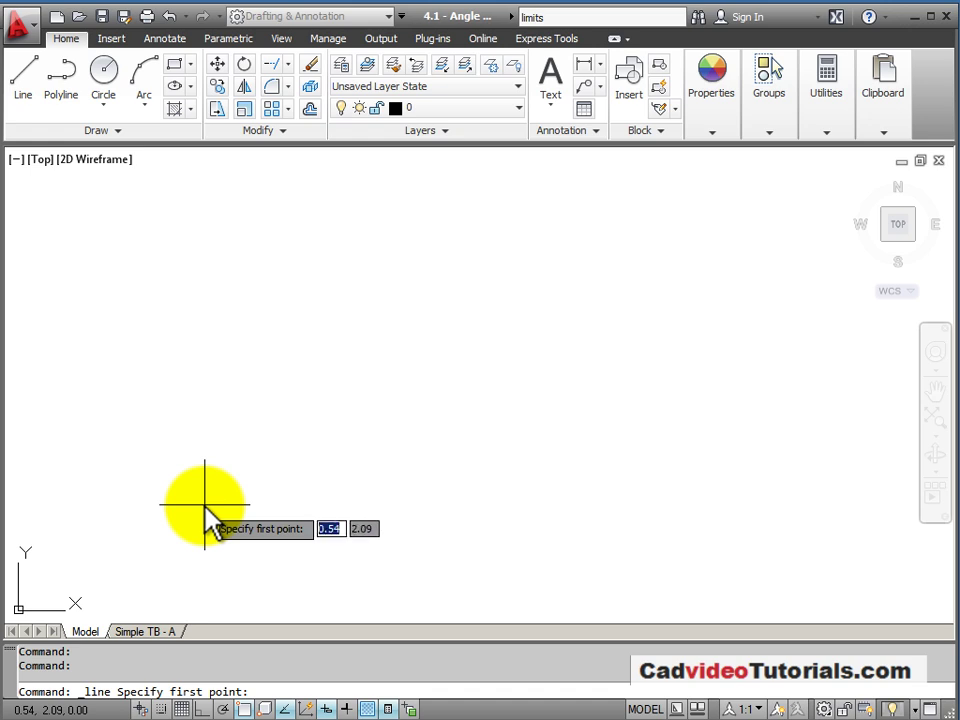
{"action": "type", "text": "4"}
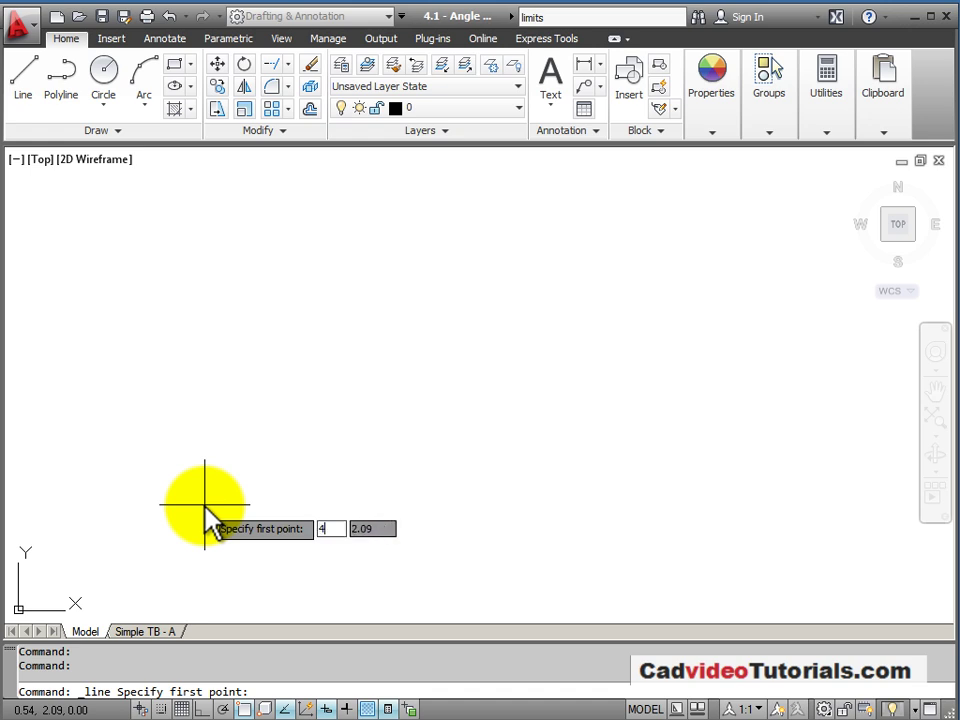
{"action": "key", "text": "Tab"}
{"action": "type", "text": "2"}
{"action": "key", "text": "Return"}
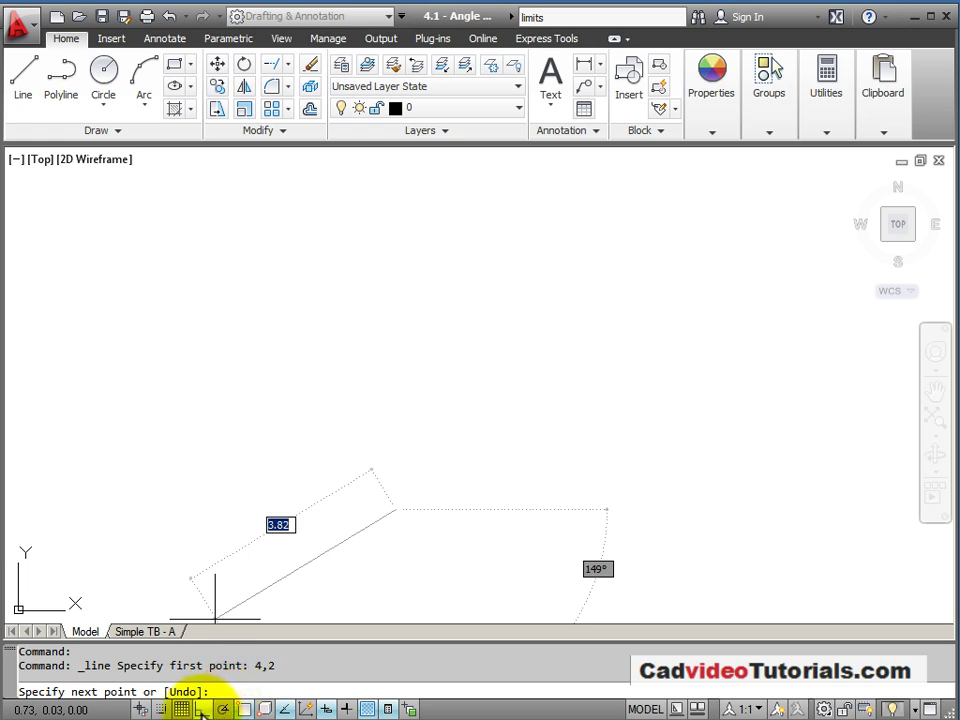
{"action": "left_click", "coordinate": [200, 709]}
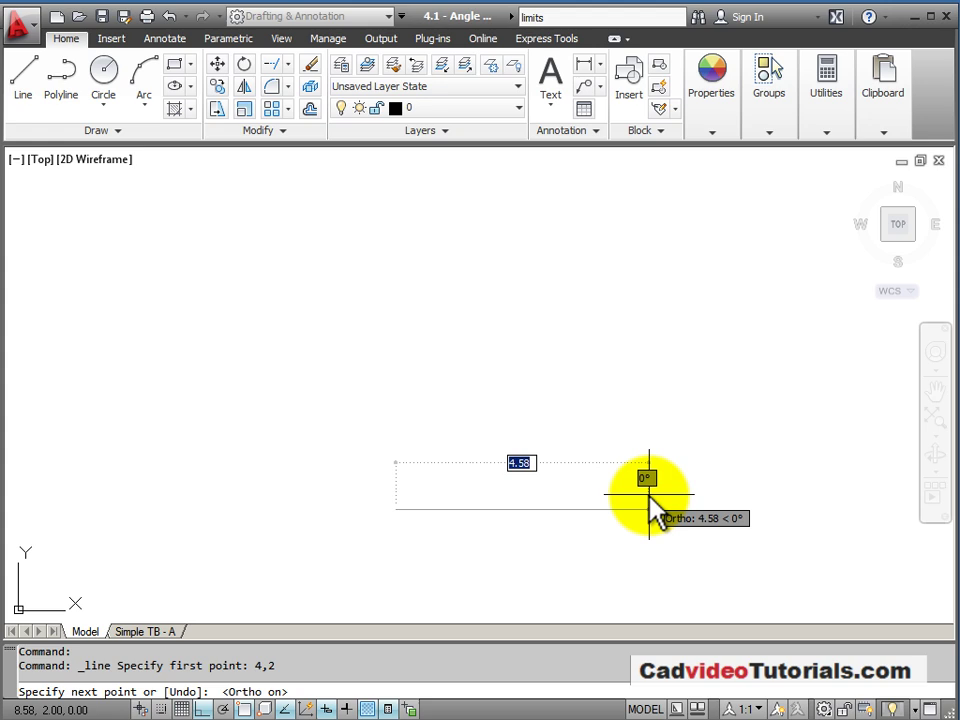
- Draw sides of 2, 2, 4, 2 and 6 units, then close the outline
{"action": "type", "text": "2"}
{"action": "key", "text": "Return"}
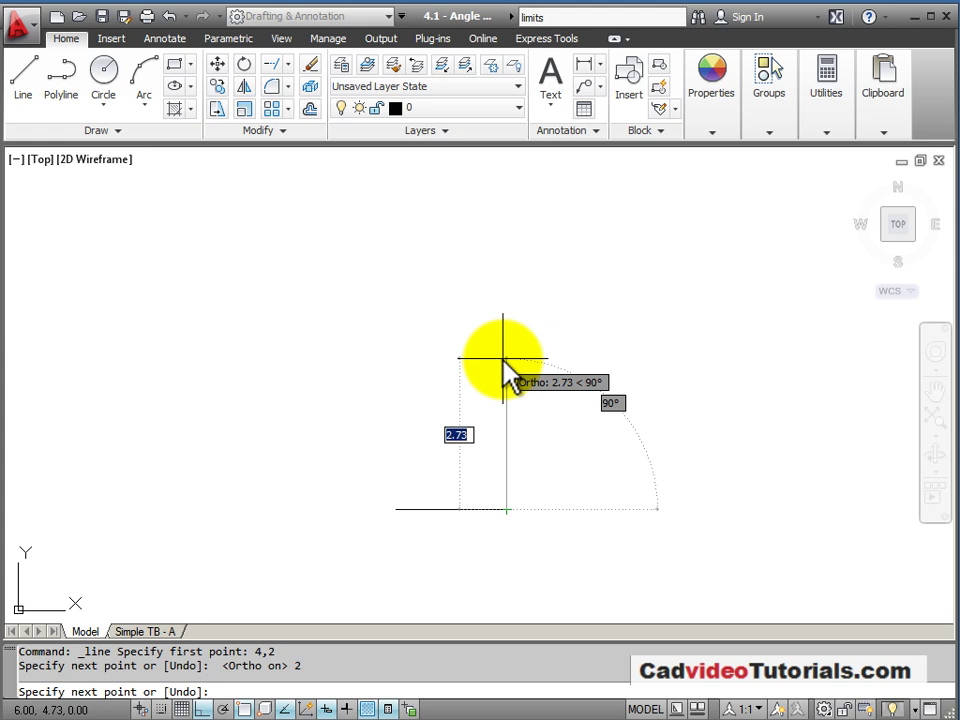
{"action": "type", "text": "2"}
{"action": "key", "text": "Return"}
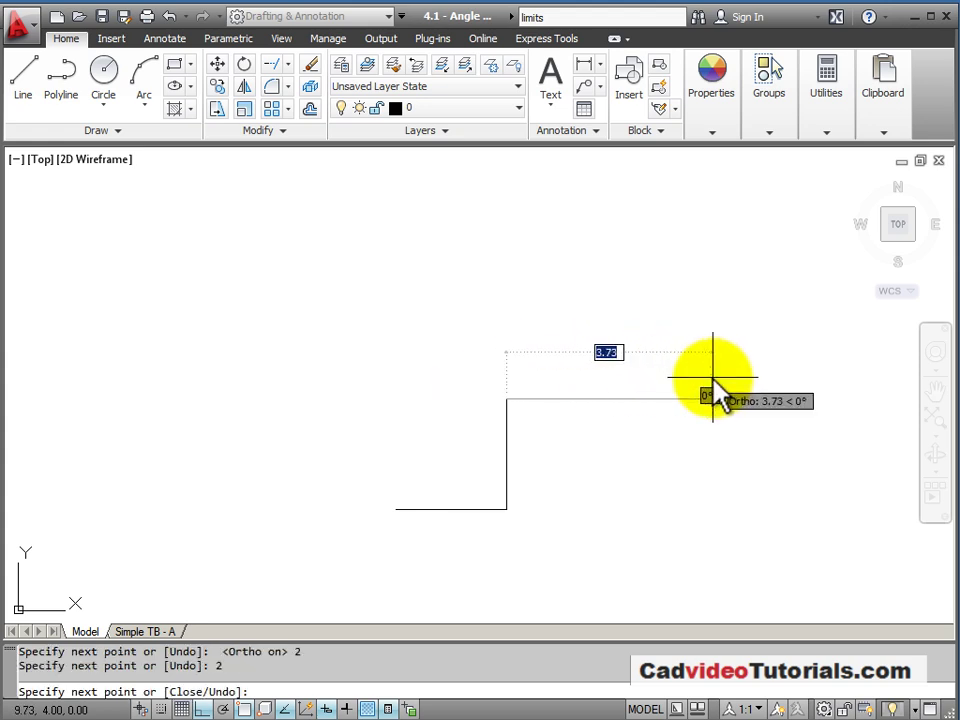
{"action": "type", "text": "4"}
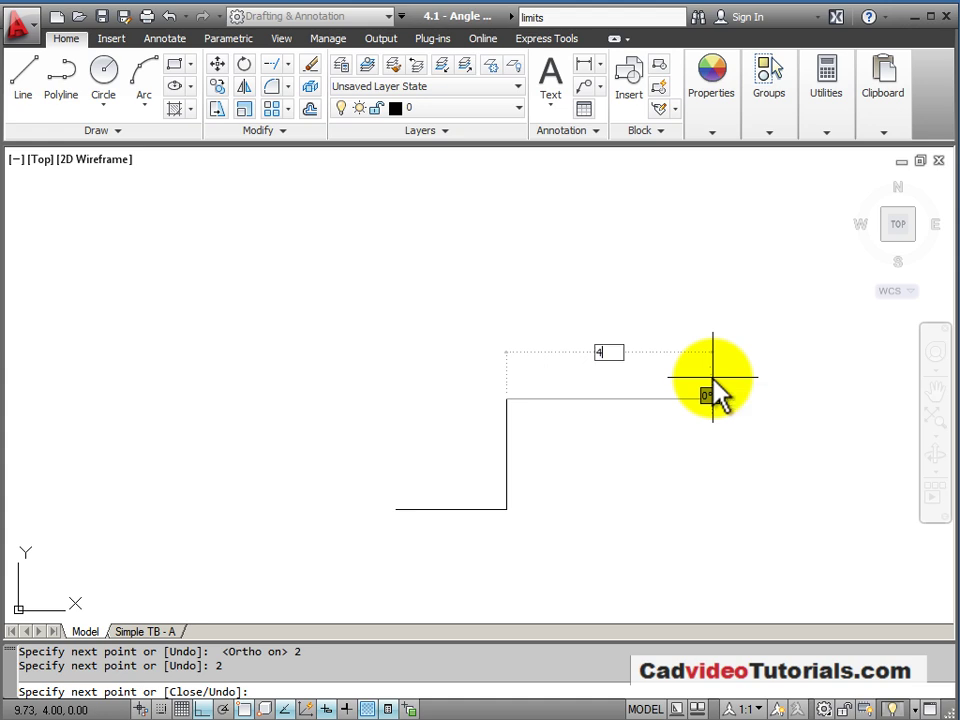
{"action": "key", "text": "Return"}
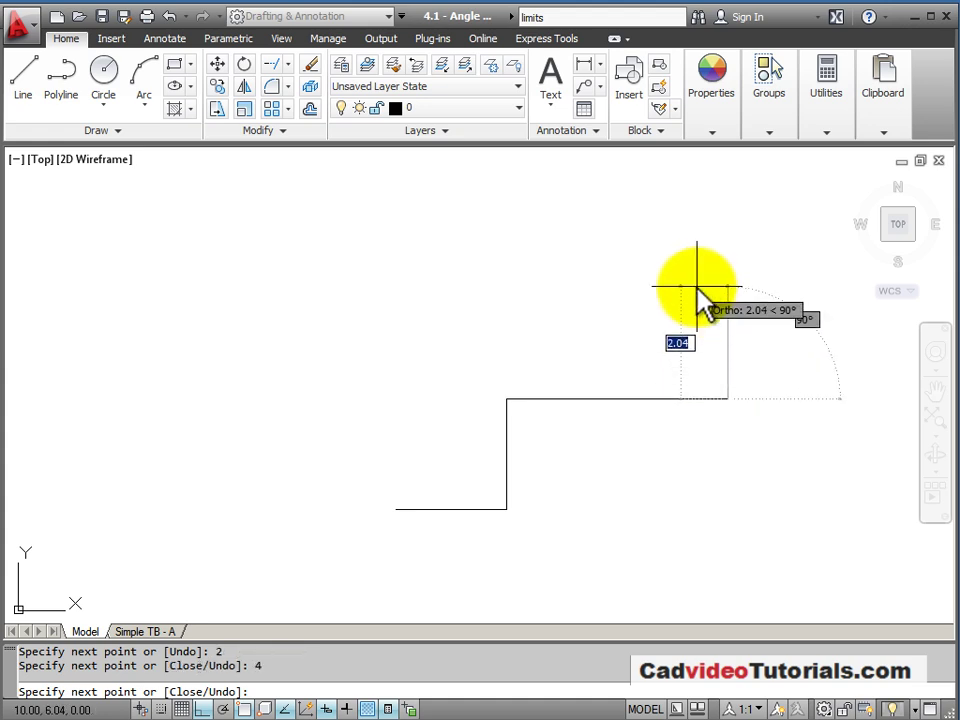
{"action": "type", "text": "2"}
{"action": "key", "text": "Return"}
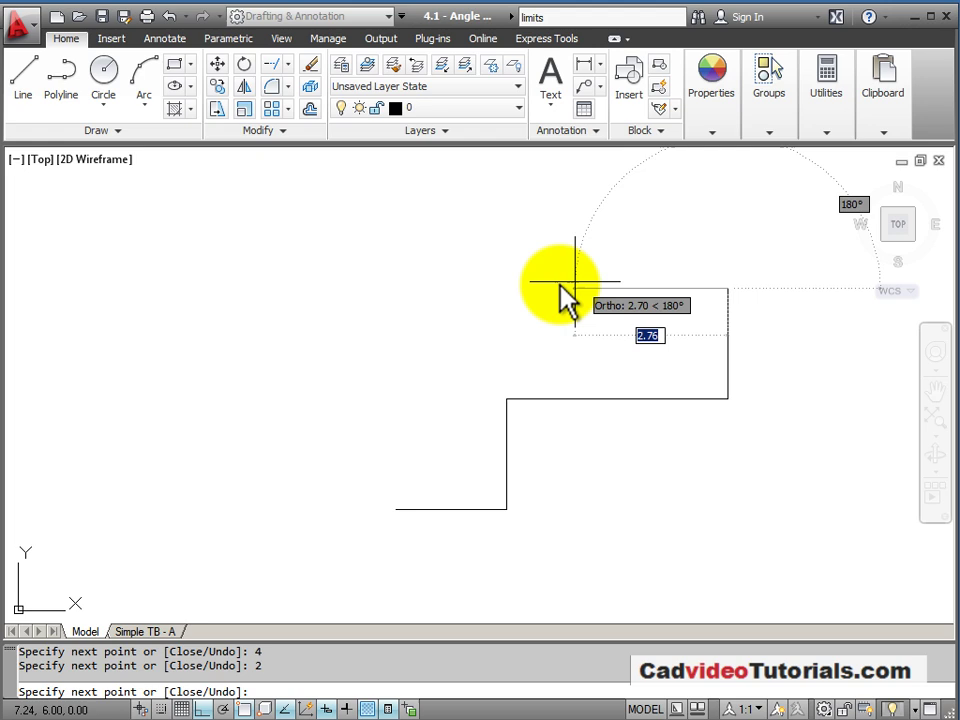
{"action": "type", "text": "6"}
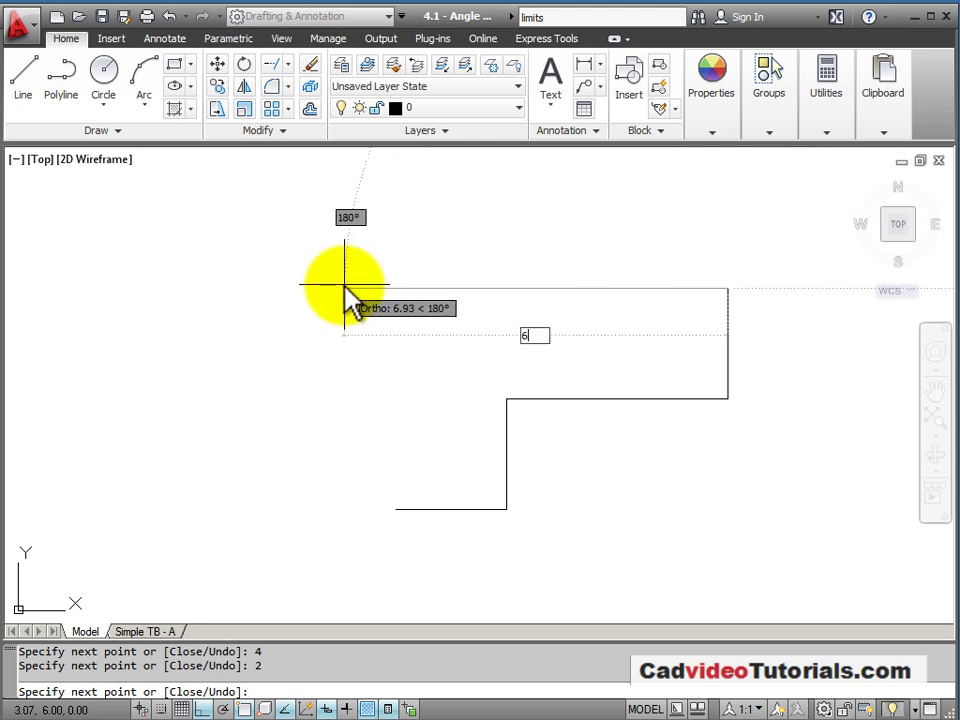
{"action": "key", "text": "Return"}
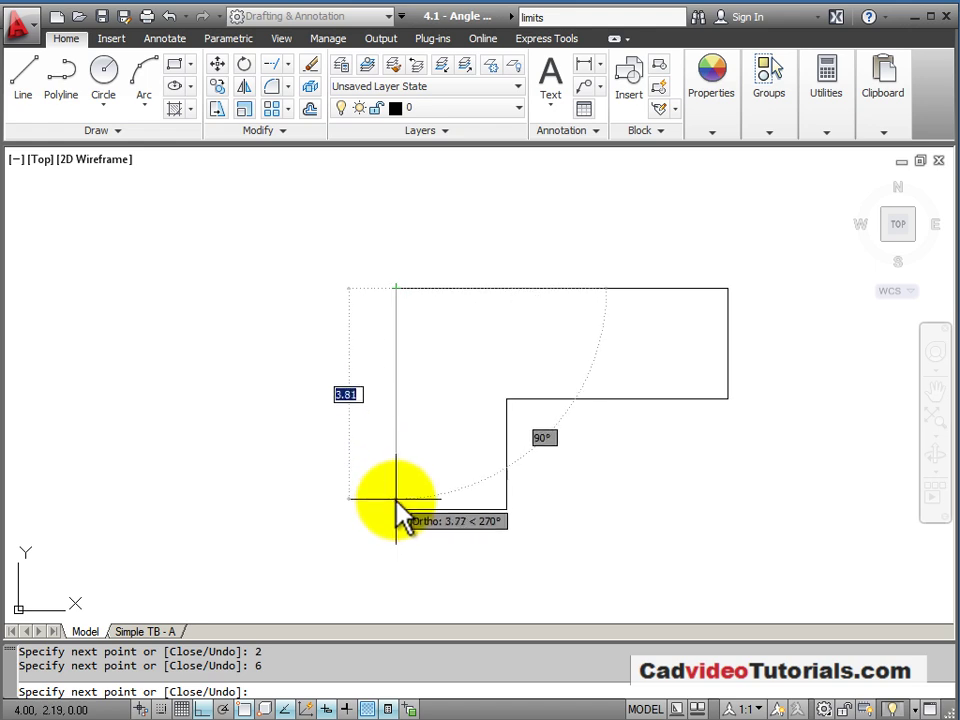
{"action": "right_click", "coordinate": [404, 361]}
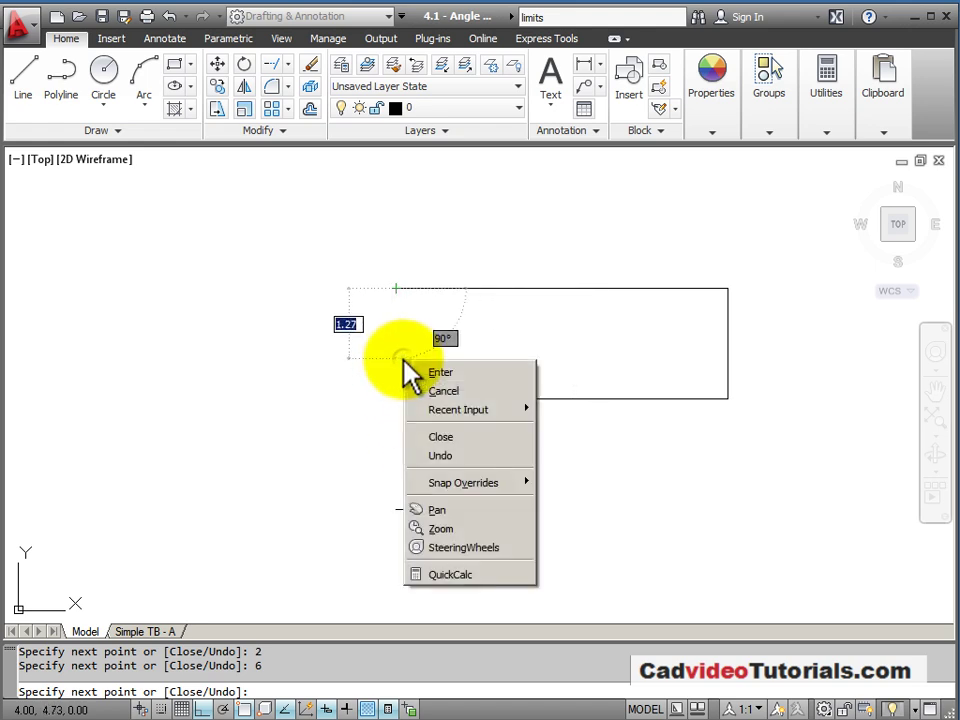
{"action": "left_click", "coordinate": [470, 436]}
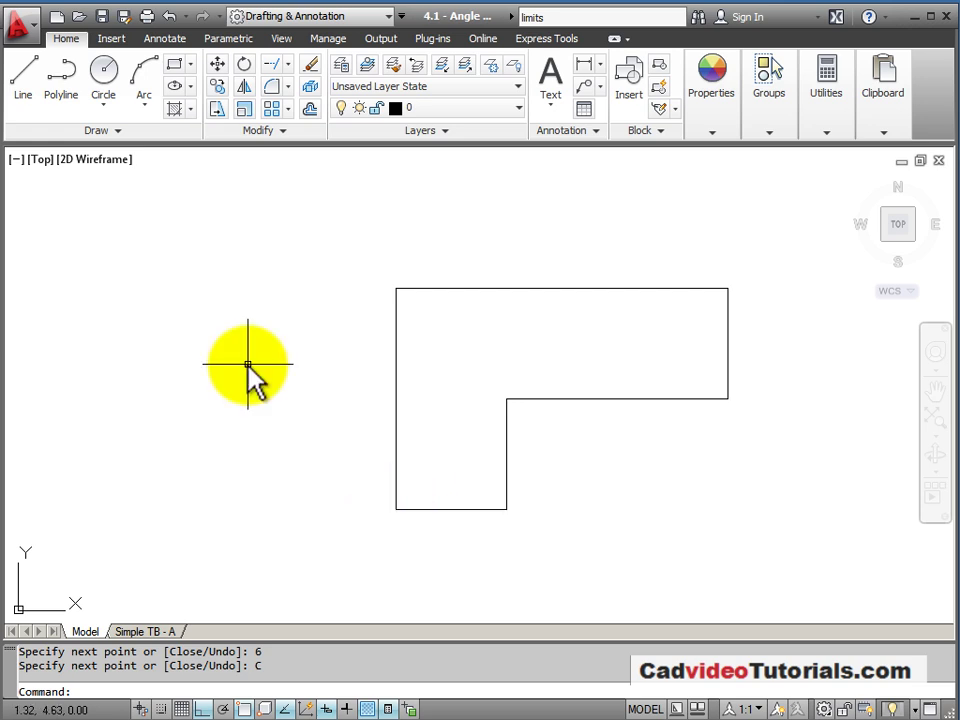
- Draw a circle centred at 9,5 with radius 3/8
{"action": "key", "text": "Escape"}
{"action": "key", "text": "Escape"}
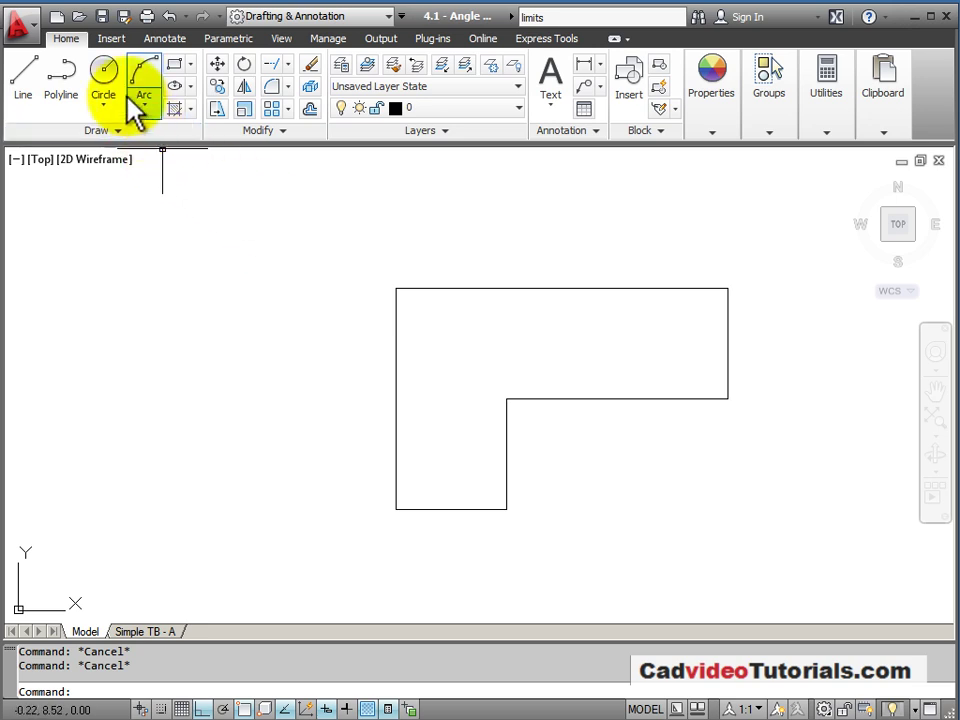
{"action": "left_click", "coordinate": [106, 72]}
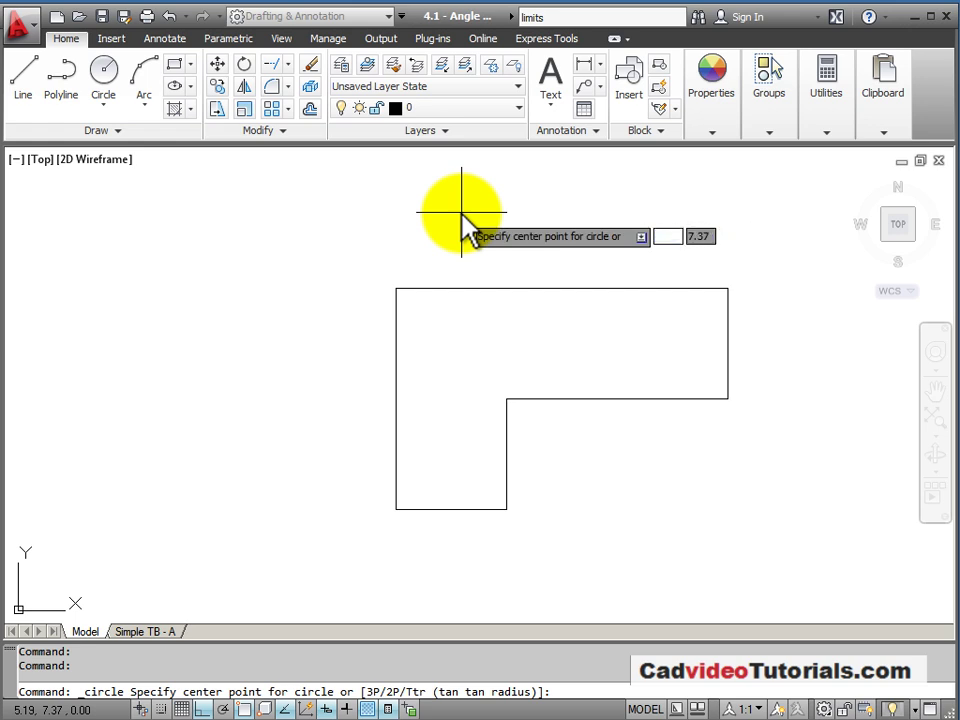
{"action": "type", "text": "9"}
{"action": "key", "text": "Tab"}
{"action": "key", "text": "Tab"}
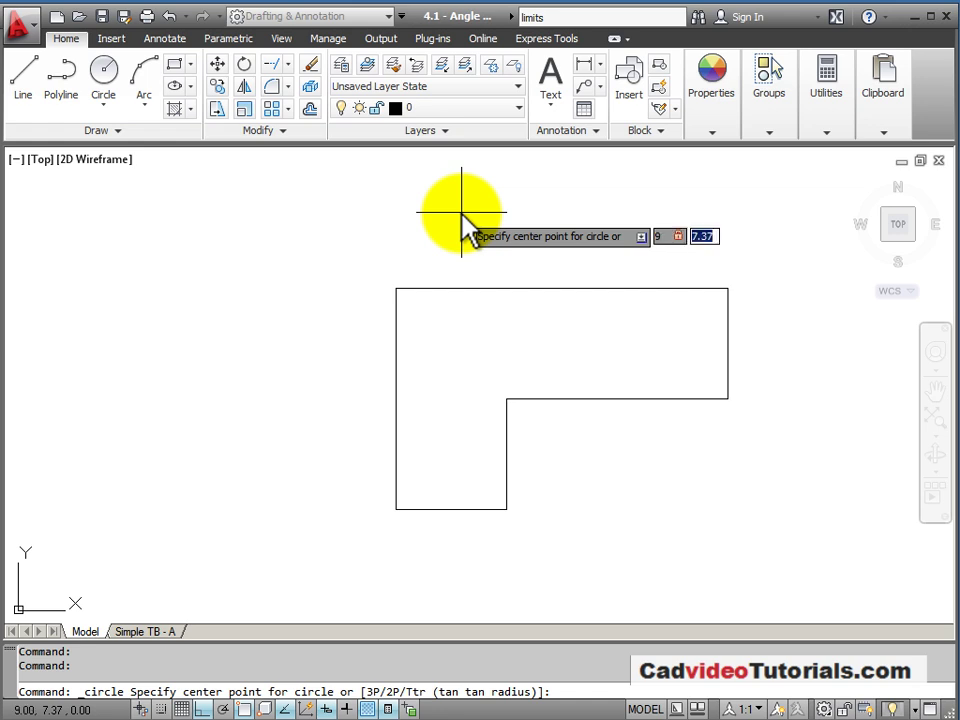
{"action": "type", "text": "5"}
{"action": "key", "text": "Return"}
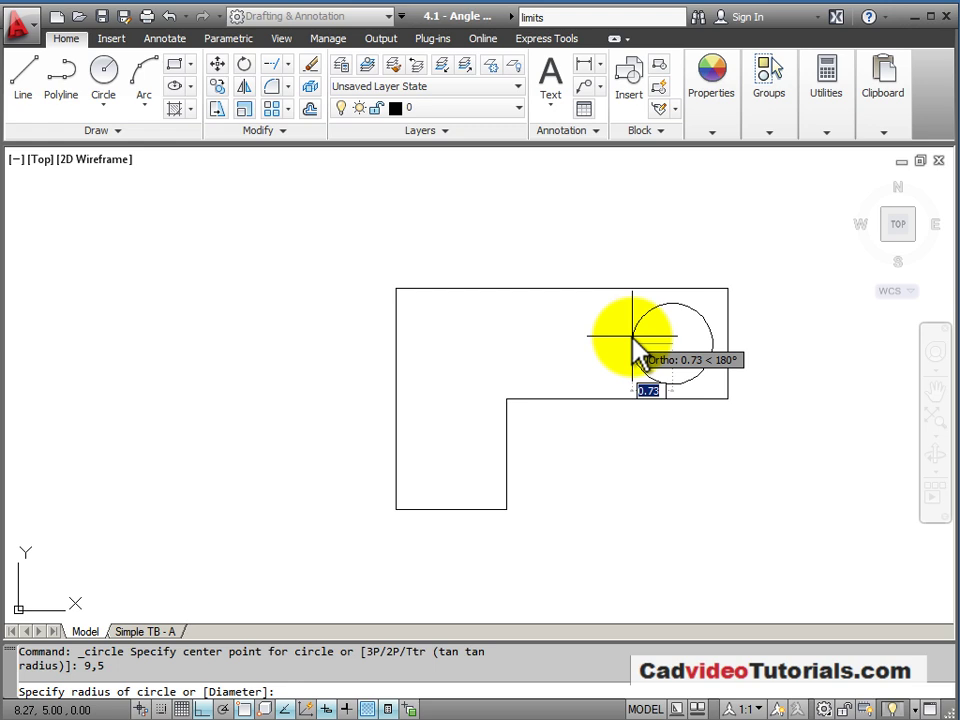
{"action": "type", "text": "3/8"}
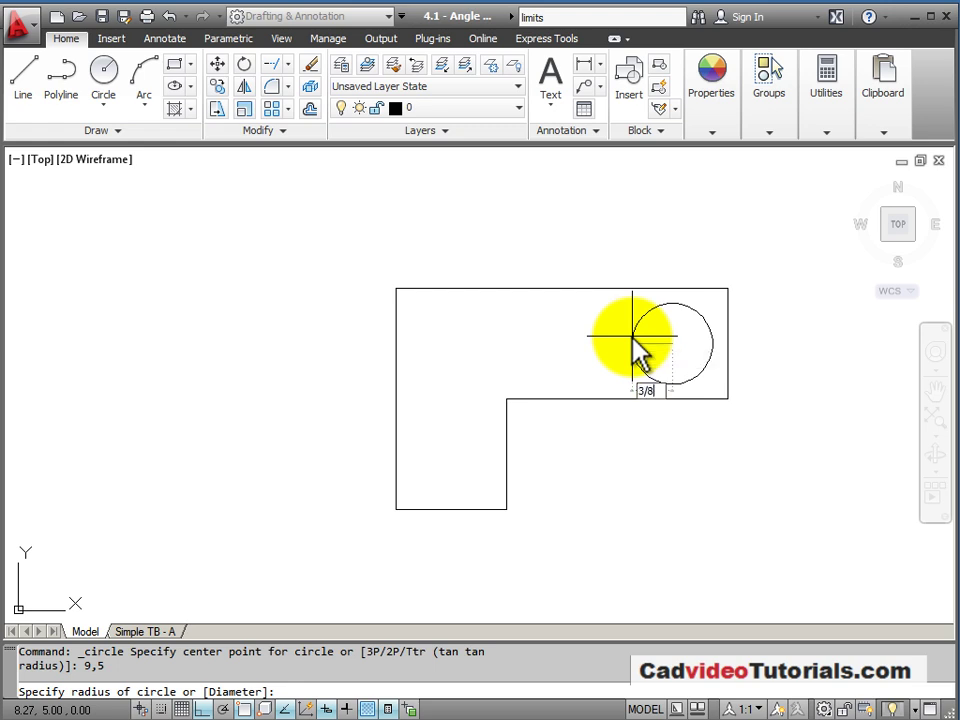
{"action": "key", "text": "Return"}
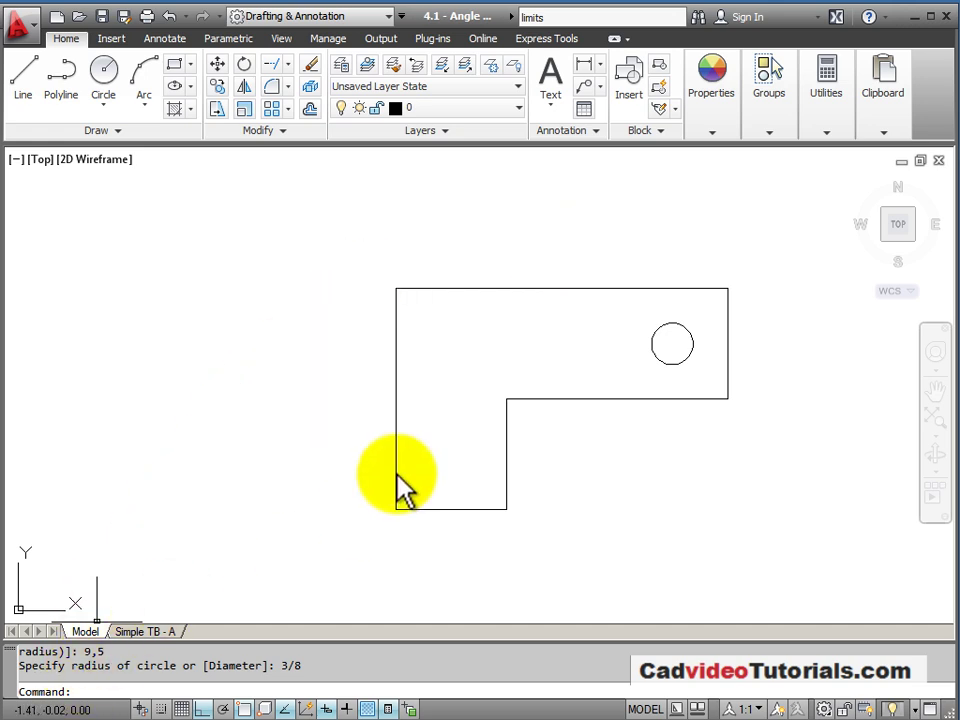
- Check the top edge, then select the circle to show centre 9.00, 5.00 and radius 0.38
{"action": "left_click", "coordinate": [577, 290]}
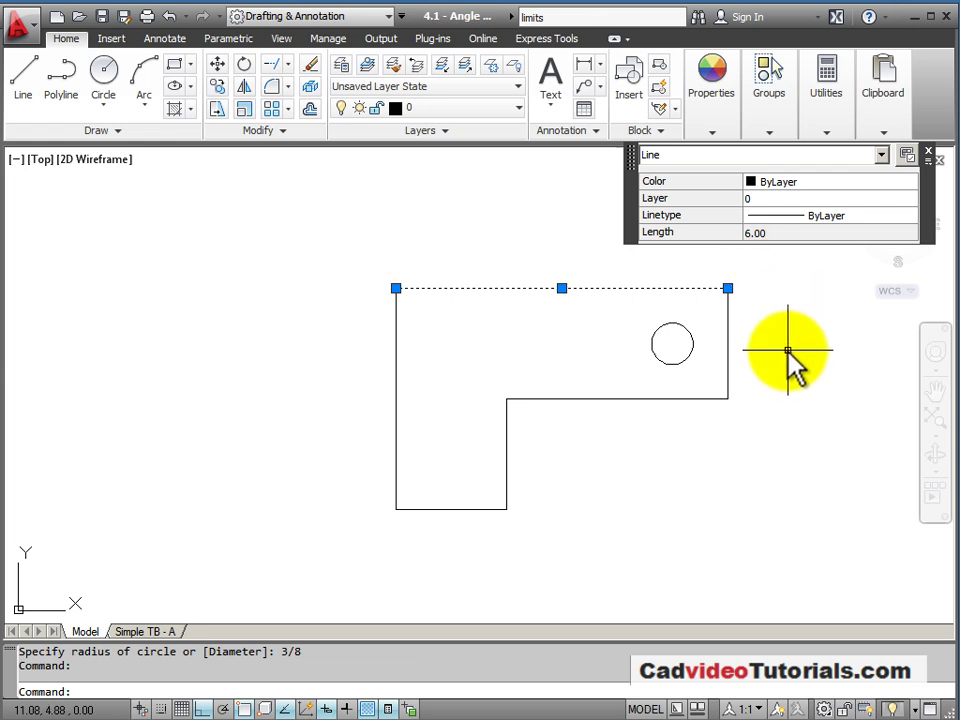
{"action": "key", "text": "Escape"}
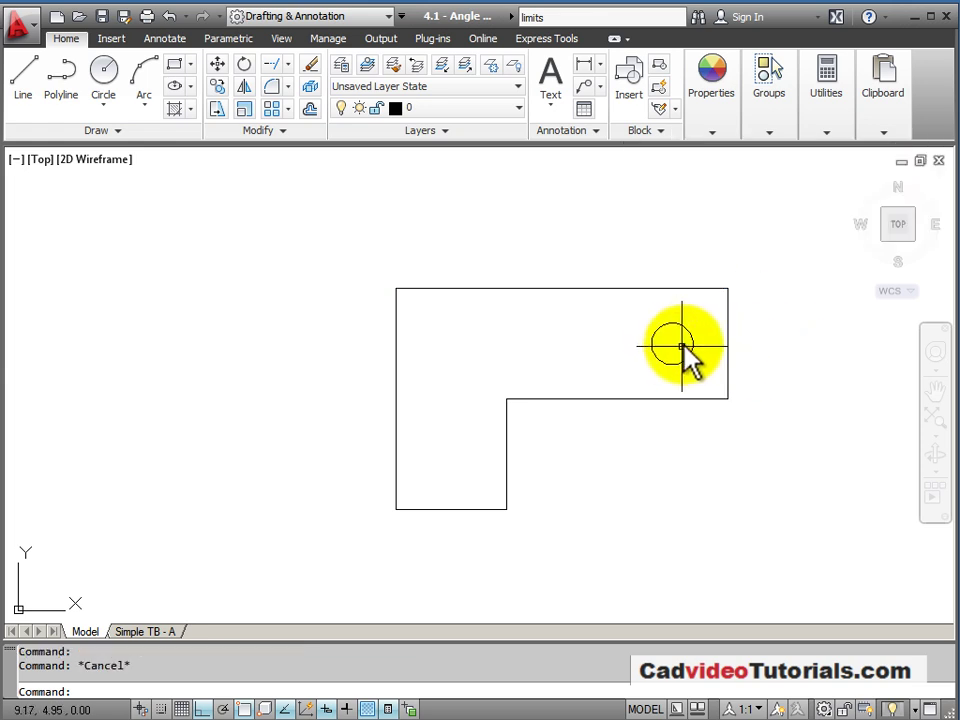
{"action": "left_click", "coordinate": [687, 337]}
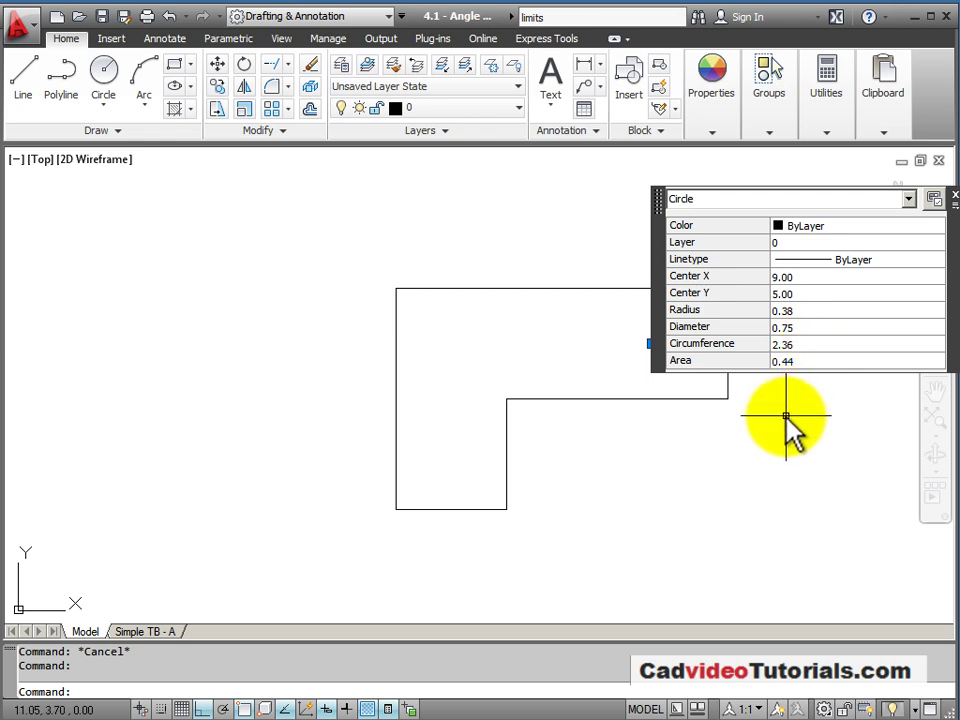
{"action": "key", "text": "Escape"}
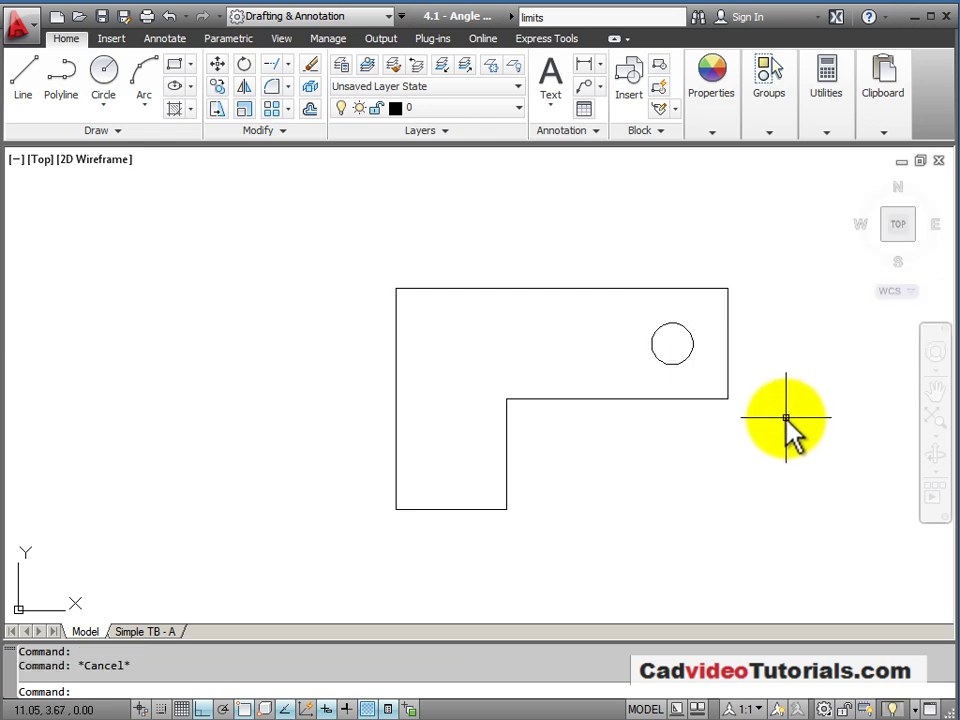
{"action": "left_click", "coordinate": [683, 325]}
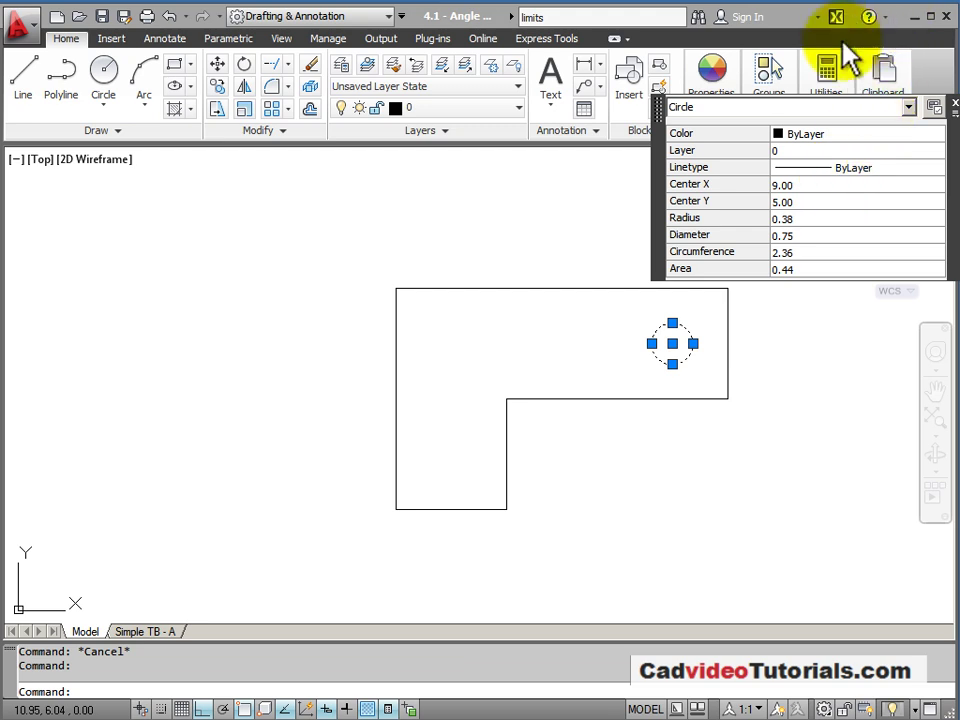
- Move the circle's centre to X 5, Y 3 in Quick Properties
{"action": "left_click", "coordinate": [796, 187]}
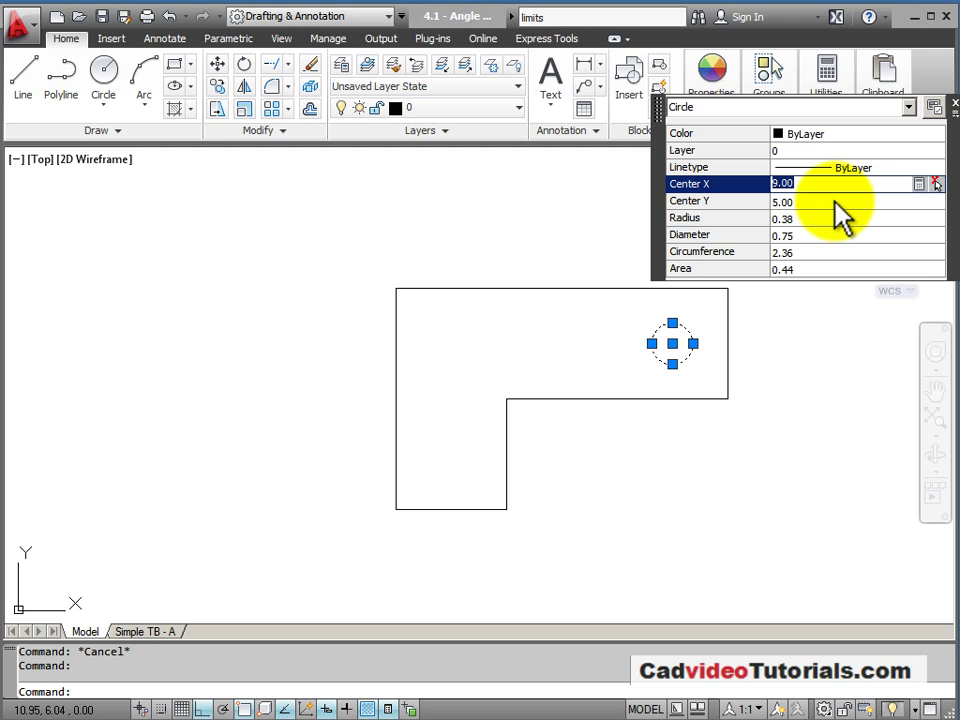
{"action": "type", "text": "5"}
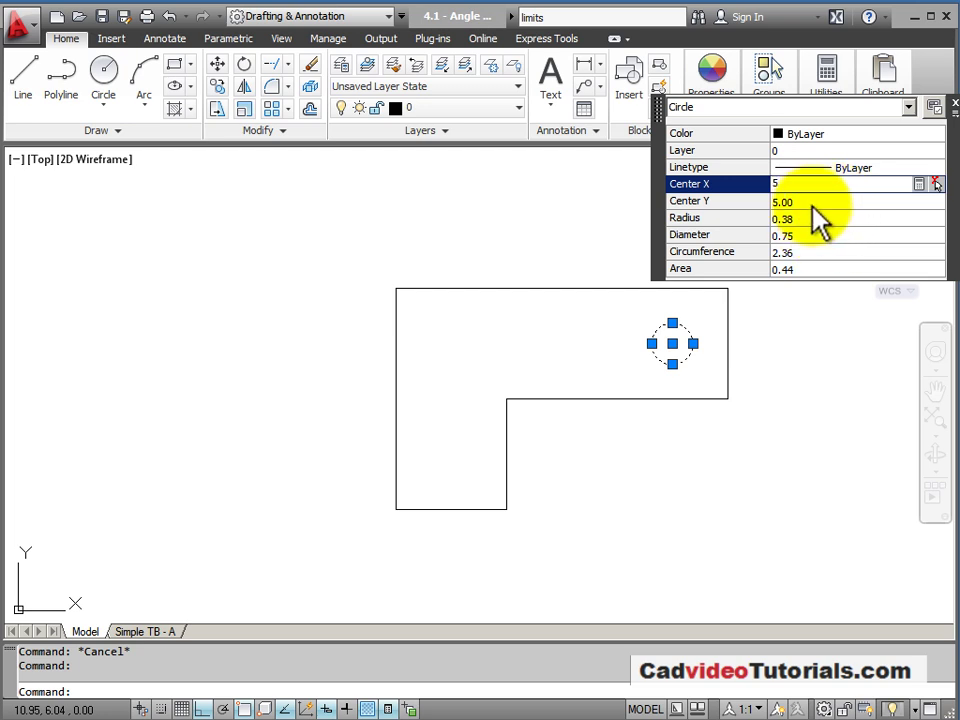
{"action": "left_click", "coordinate": [811, 200]}
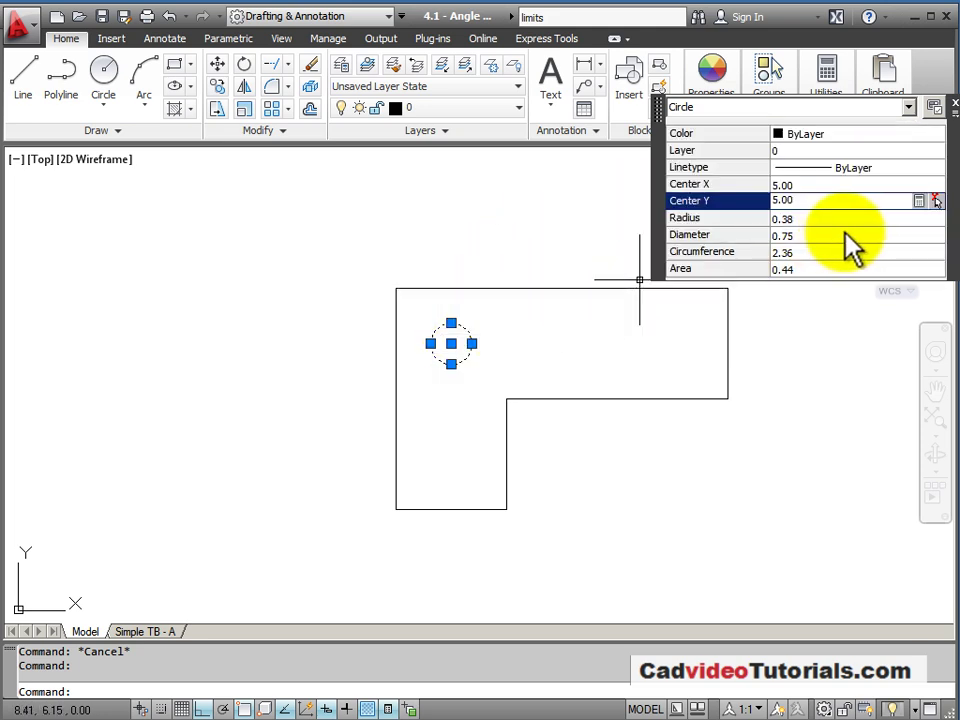
{"action": "type", "text": "3"}
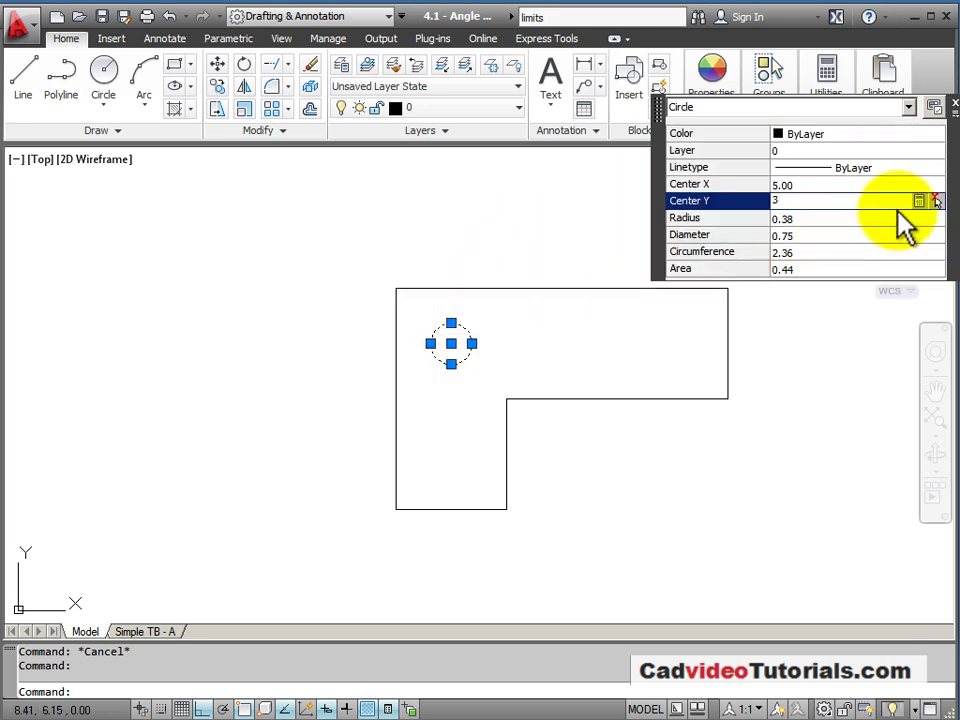
{"action": "left_click", "coordinate": [901, 216]}
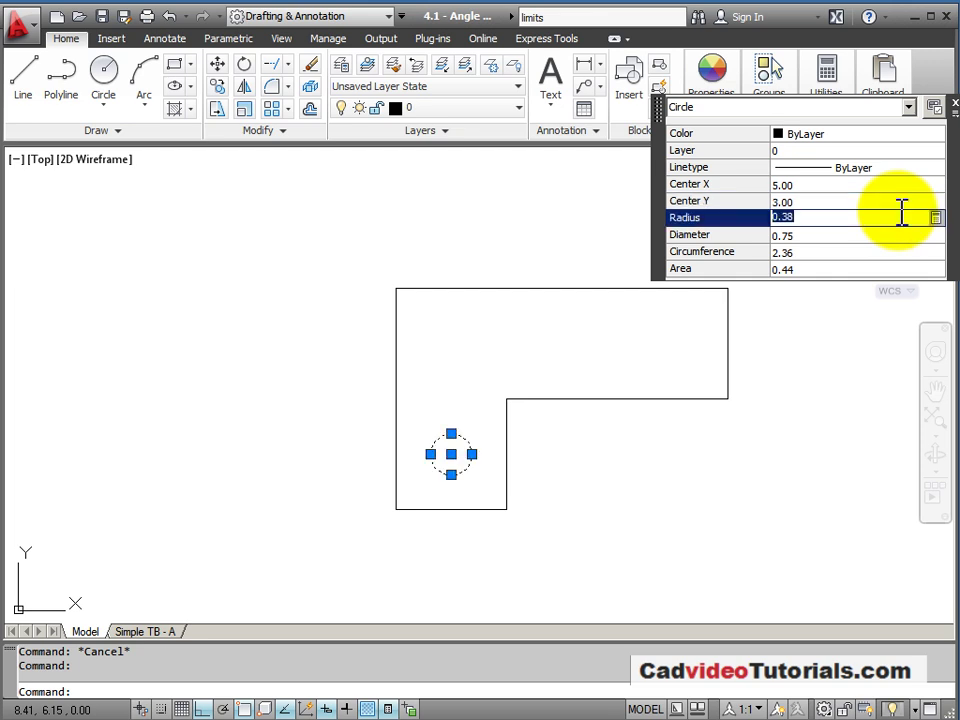
{"action": "key", "text": "Escape"}
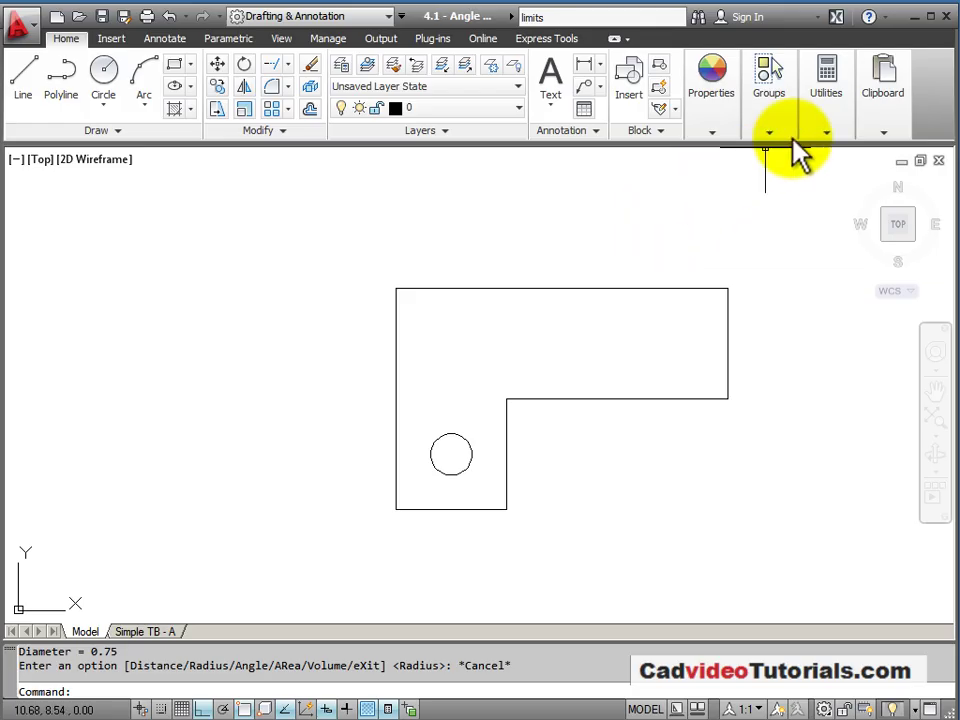
- Measure the distance along the outline's left edge, which reads 4.00
{"action": "mouse_move", "coordinate": [840, 124]}
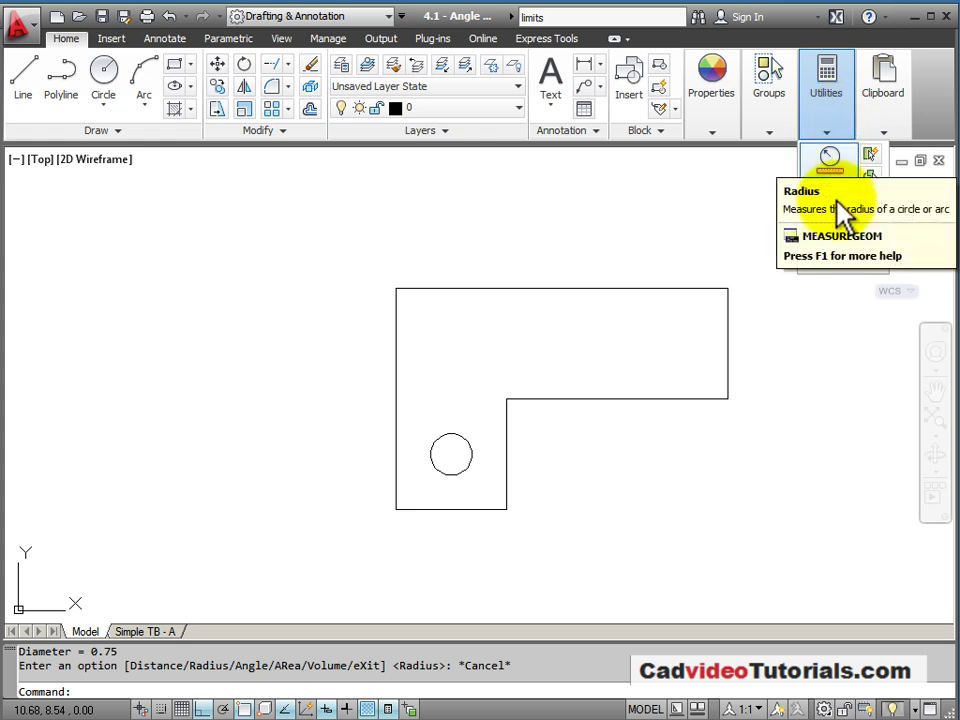
{"action": "left_click", "coordinate": [829, 196]}
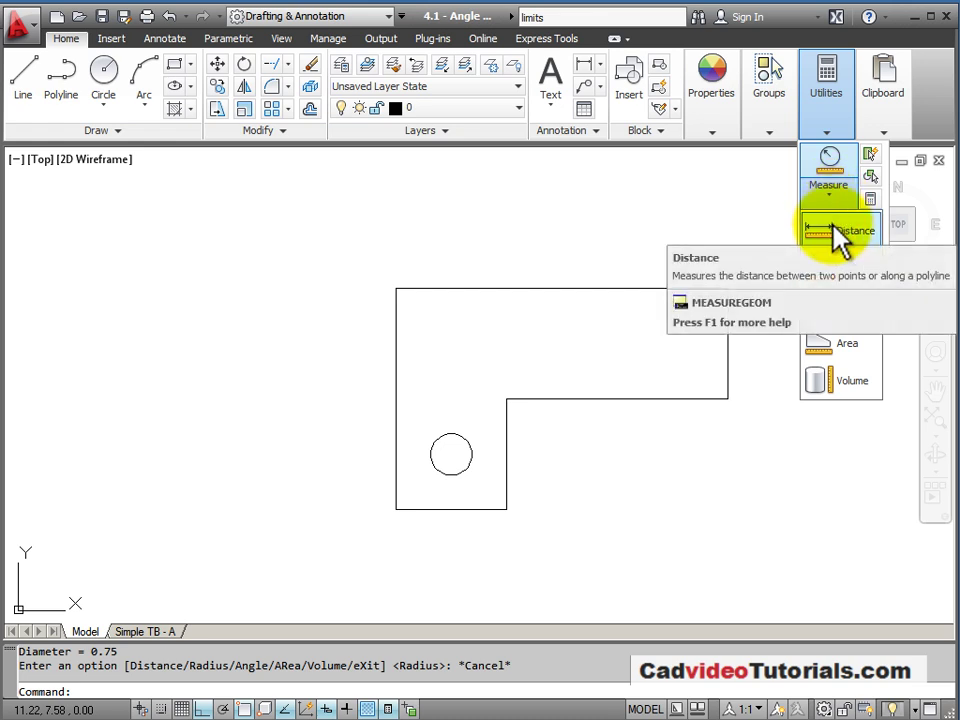
{"action": "left_click", "coordinate": [832, 225]}
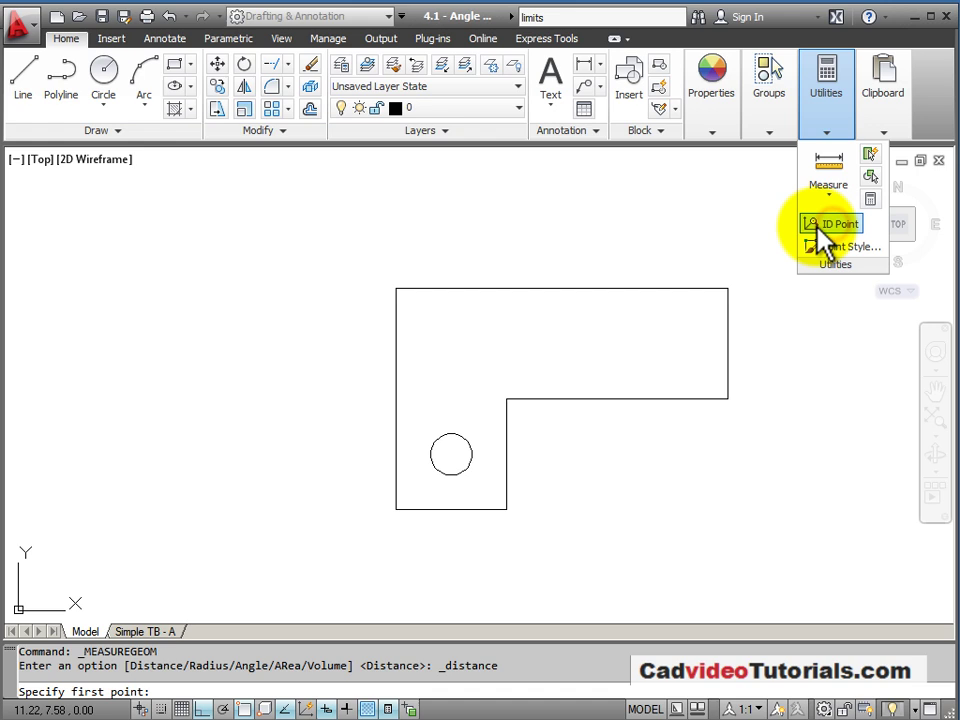
{"action": "left_click", "coordinate": [396, 289]}
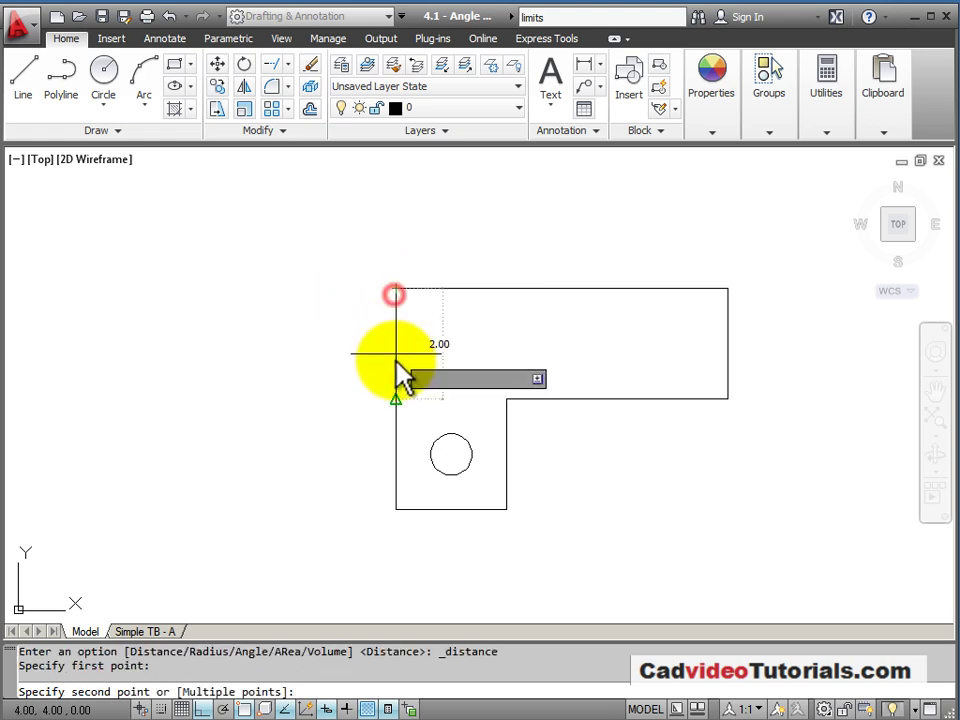
{"action": "left_click", "coordinate": [396, 510]}
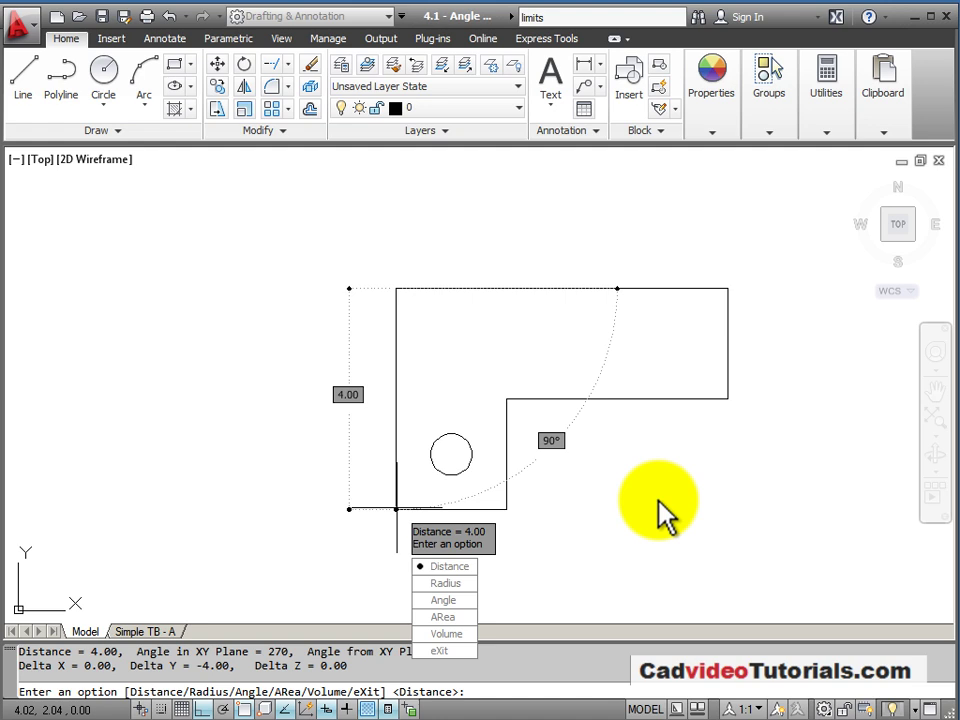
{"action": "key", "text": "Escape"}
- Measure the circle's radius: 0.38, diameter 0.75
{"action": "left_click", "coordinate": [826, 128]}
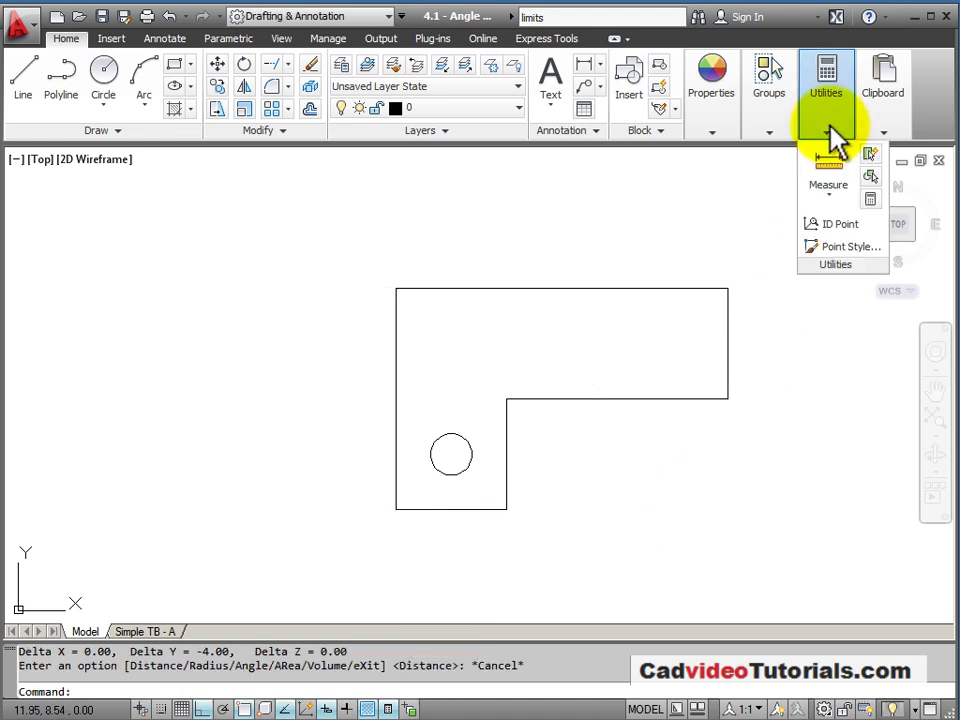
{"action": "left_click", "coordinate": [829, 168]}
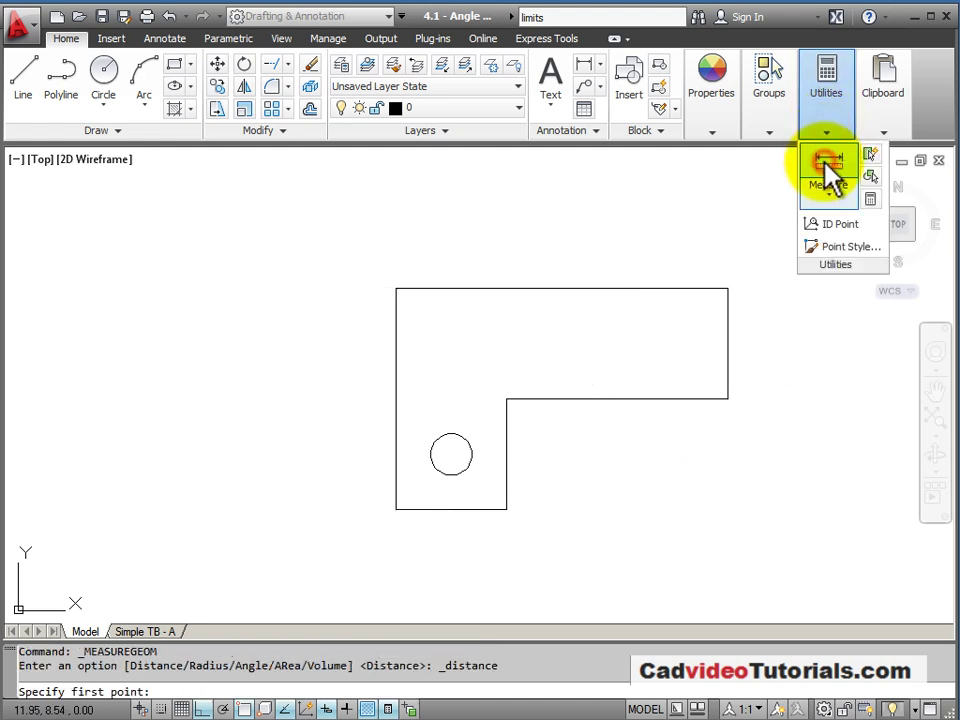
{"action": "left_click", "coordinate": [829, 193]}
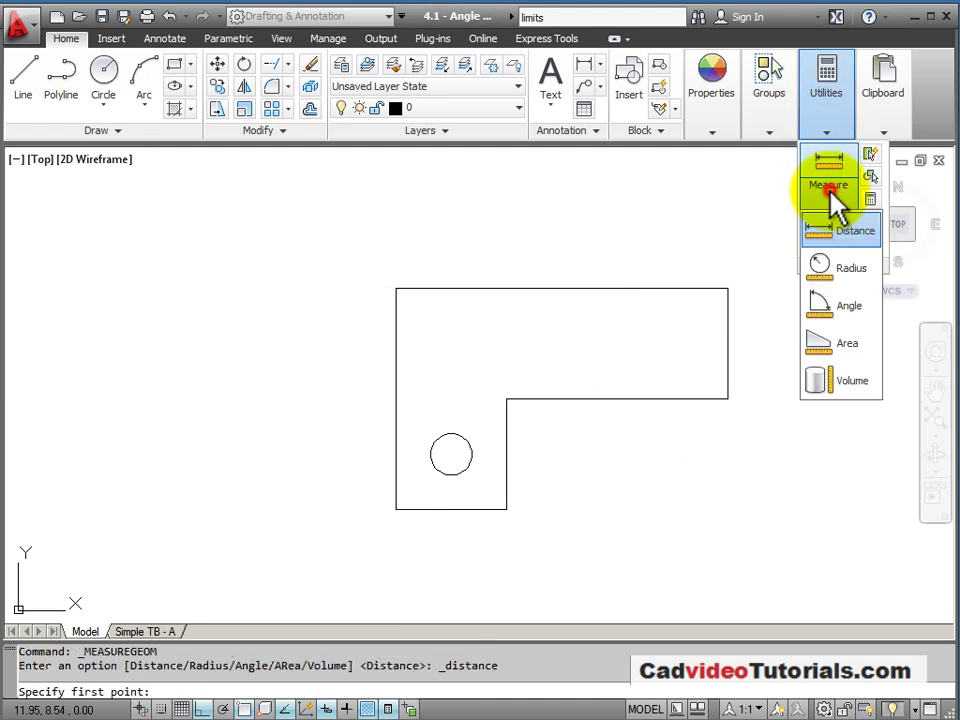
{"action": "left_click", "coordinate": [836, 270]}
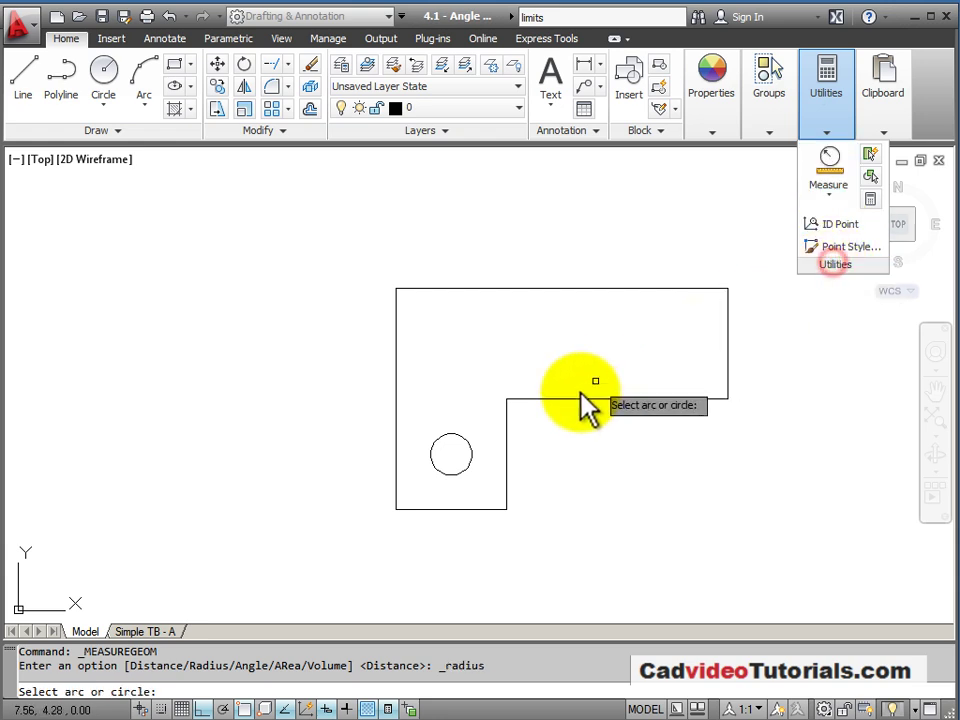
{"action": "left_click", "coordinate": [467, 441]}
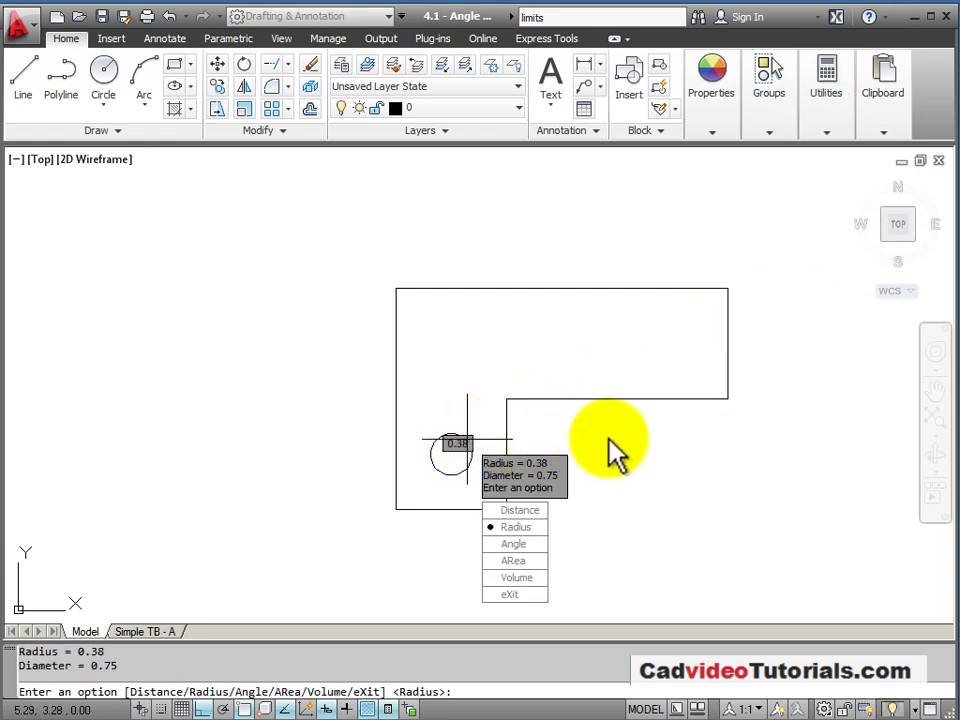